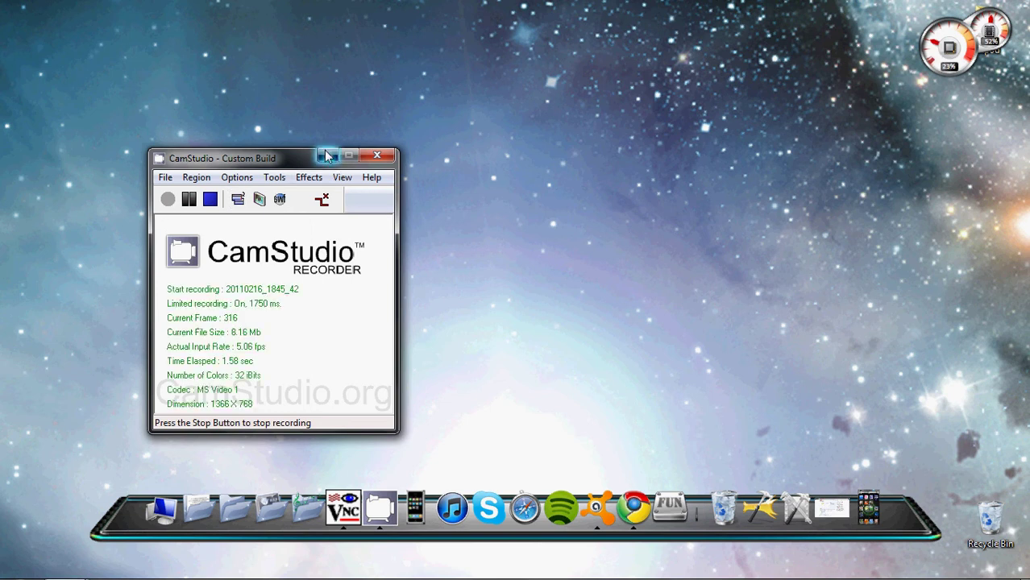
Step: Open Chrome in a maximized window, search Google for "apptrackr" and open the apptrackr.org home page
{"action": "left_click", "coordinate": [327, 155]}
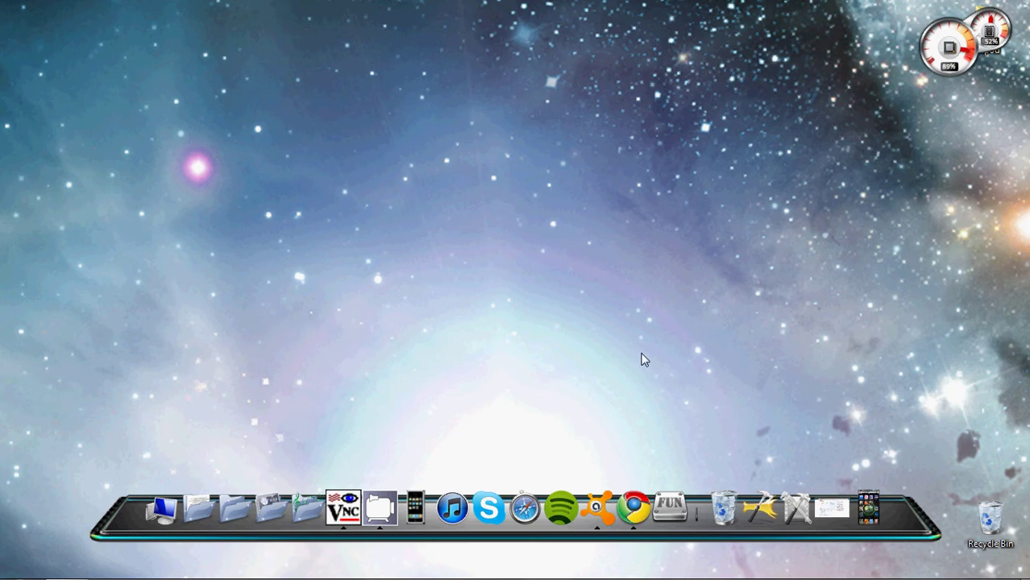
{"action": "left_click", "coordinate": [636, 496]}
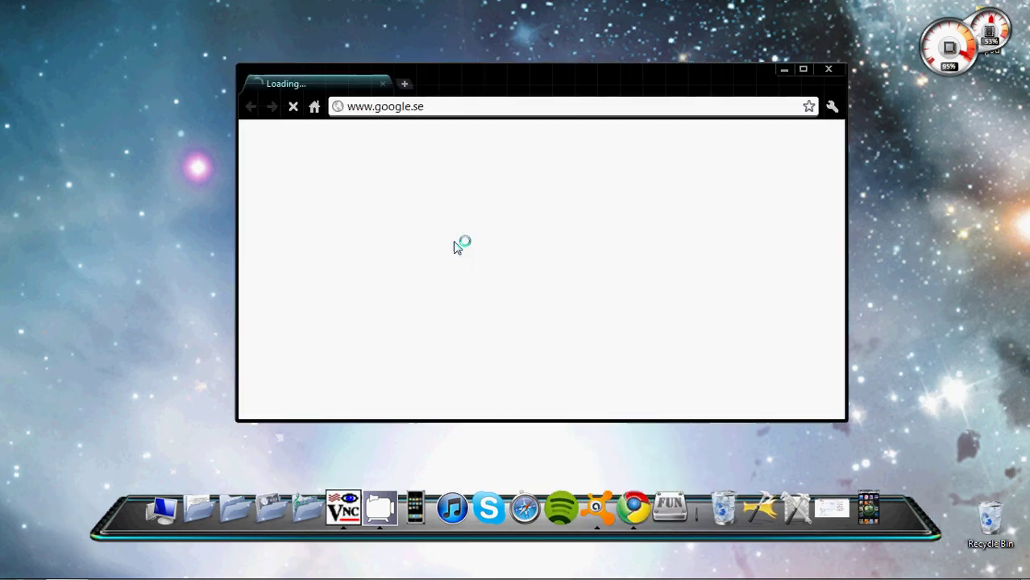
{"action": "double_click", "coordinate": [502, 75]}
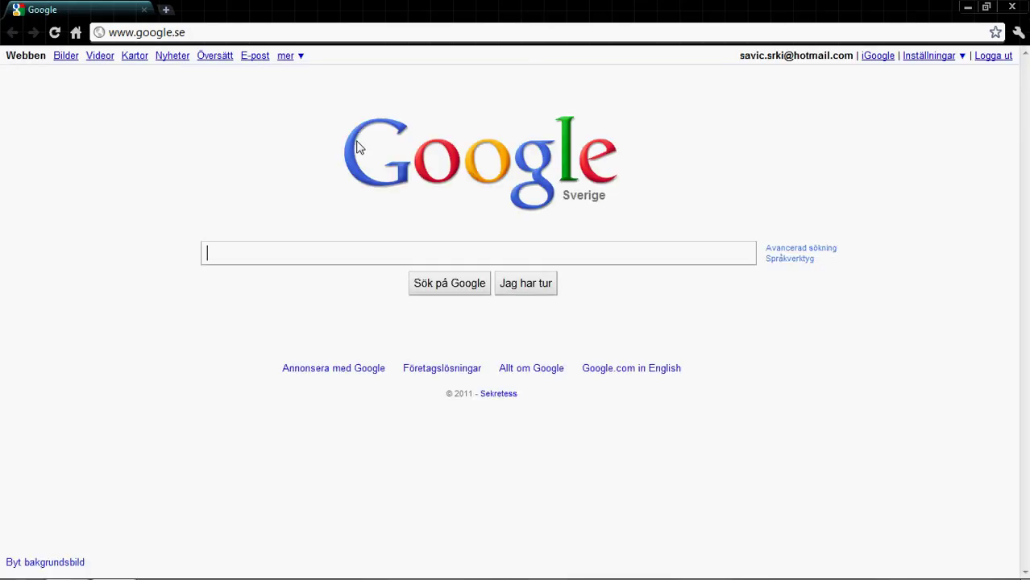
{"action": "type", "text": "apptra"}
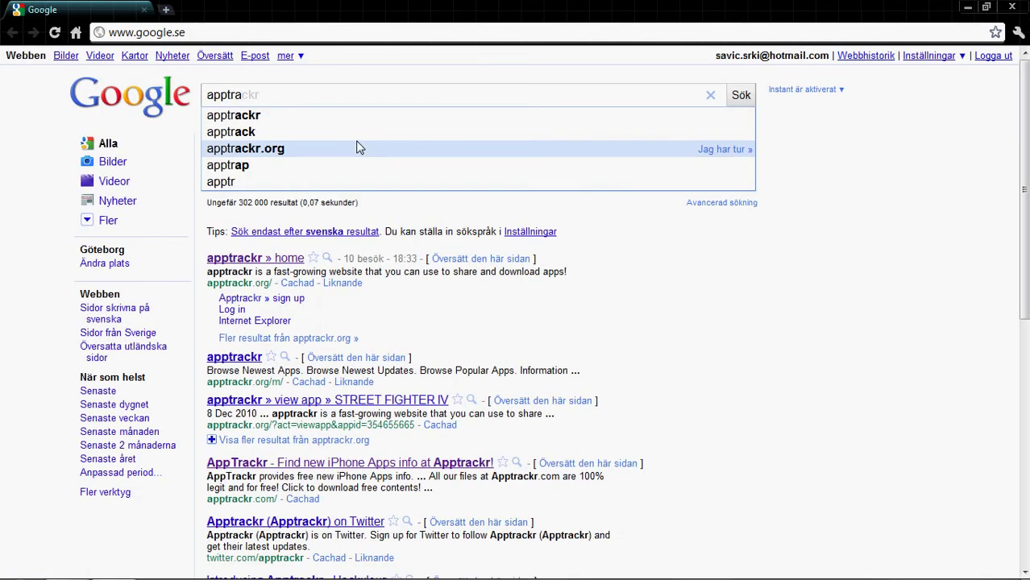
{"action": "left_click", "coordinate": [267, 117]}
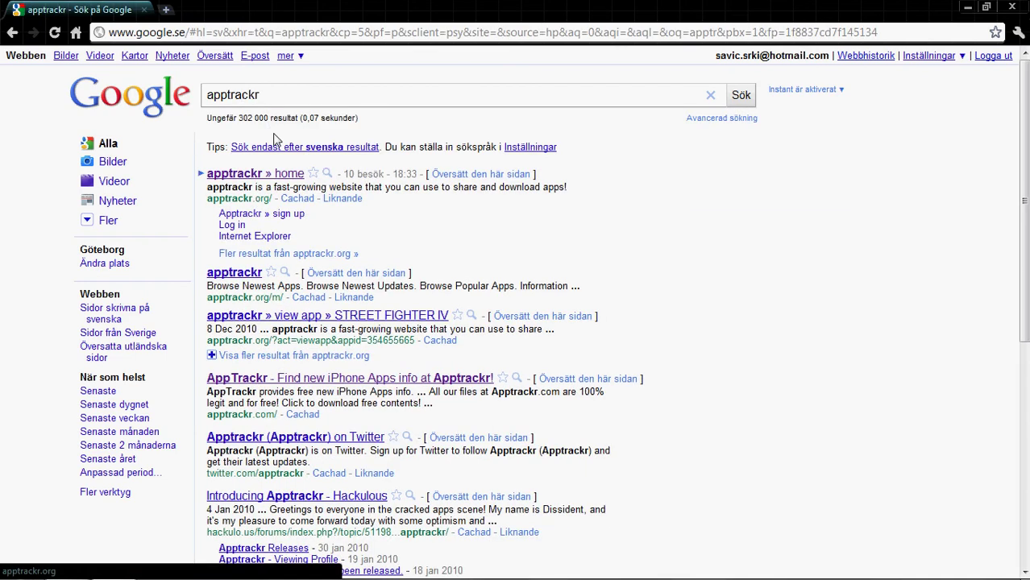
{"action": "left_click", "coordinate": [275, 174]}
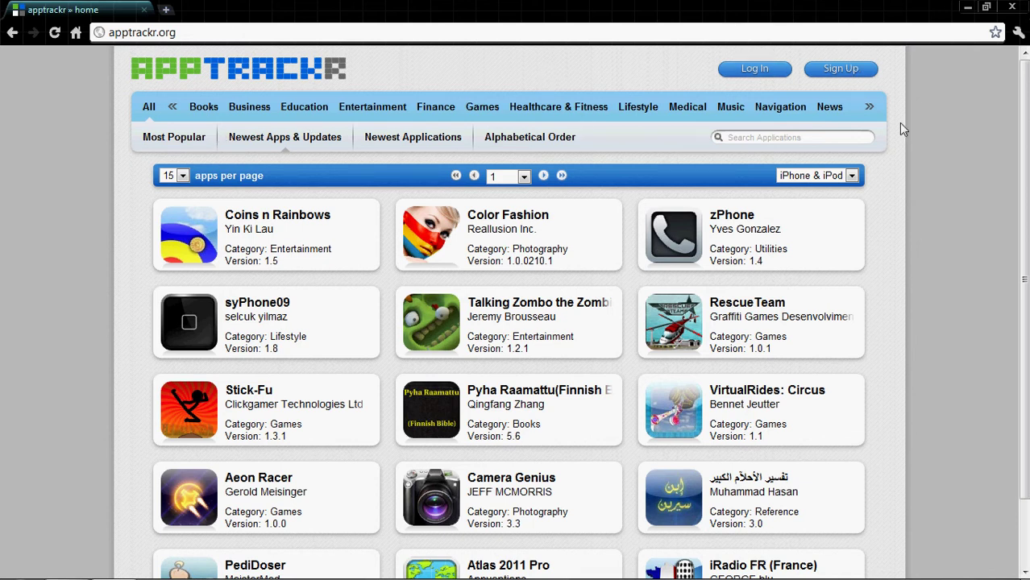
Step: Show the remaining app categories and browse the Social Networking apps
{"action": "left_click", "coordinate": [870, 111]}
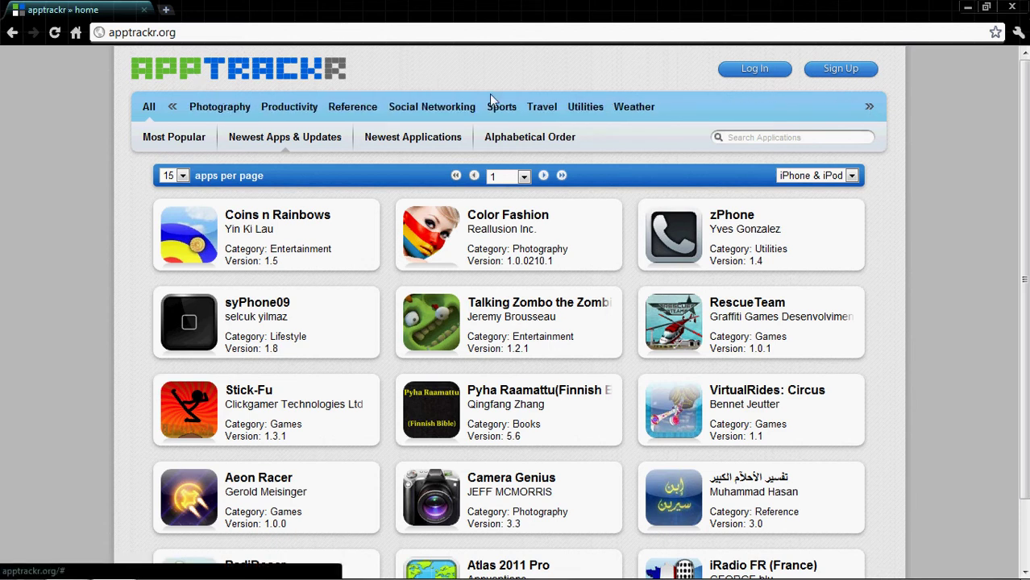
{"action": "left_click", "coordinate": [417, 111]}
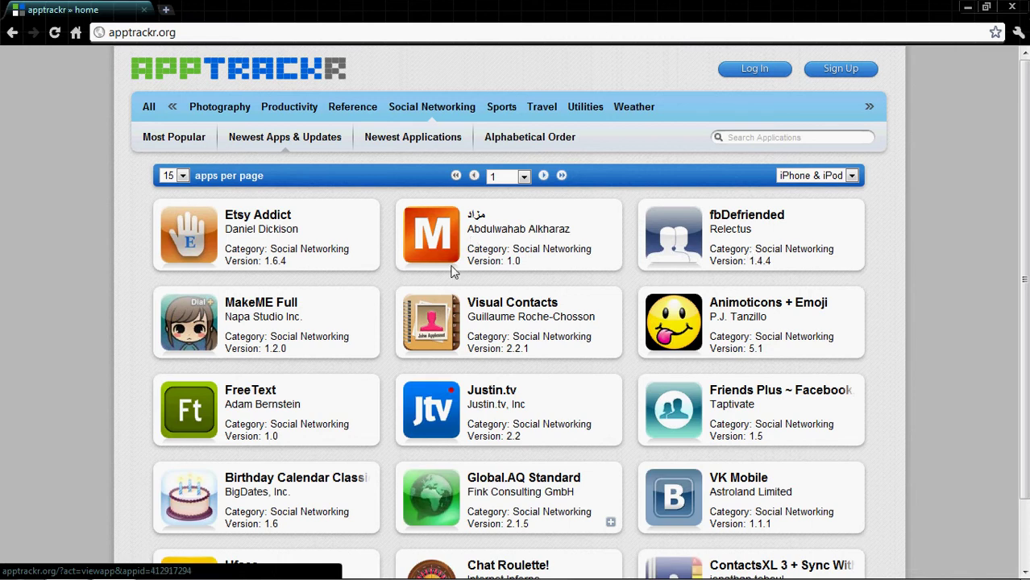
{"action": "scroll", "coordinate": [661, 311], "scroll_direction": "down", "scroll_amount": 2}
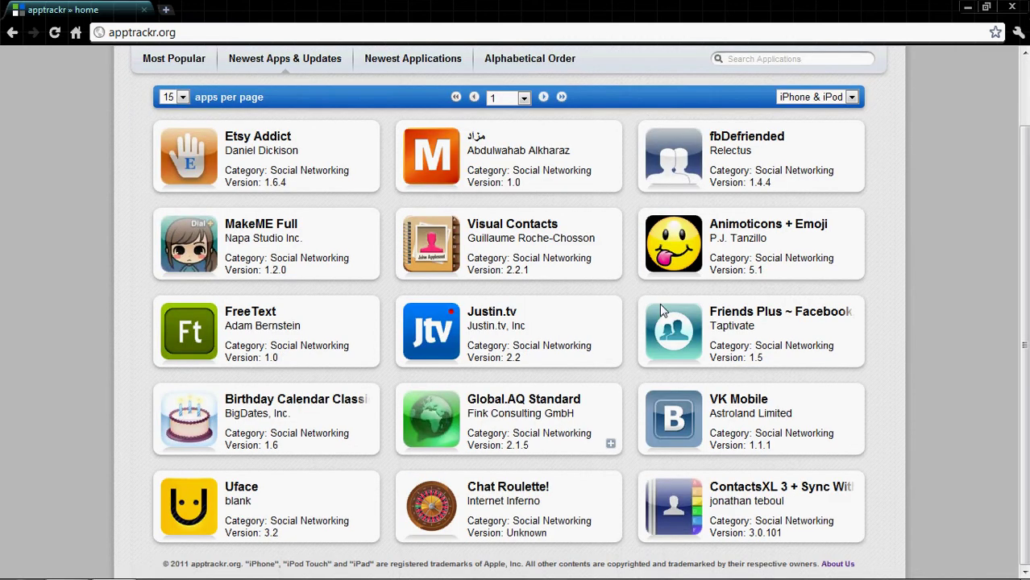
{"action": "scroll", "coordinate": [677, 242], "scroll_direction": "up", "scroll_amount": 2}
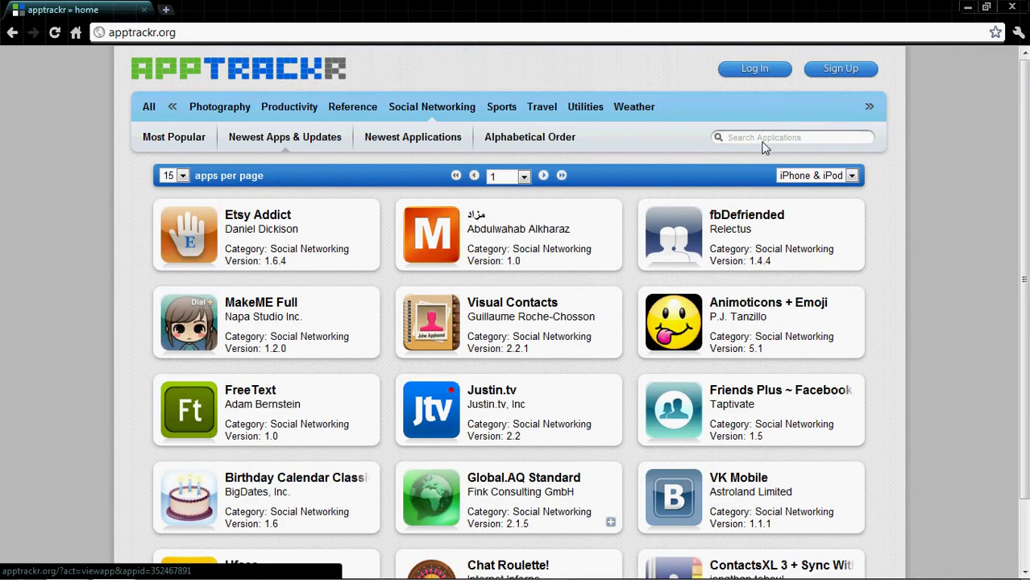
Step: Search the applications for "facebook" and open the Facebook Touch HD - Facely page
{"action": "left_click", "coordinate": [765, 140]}
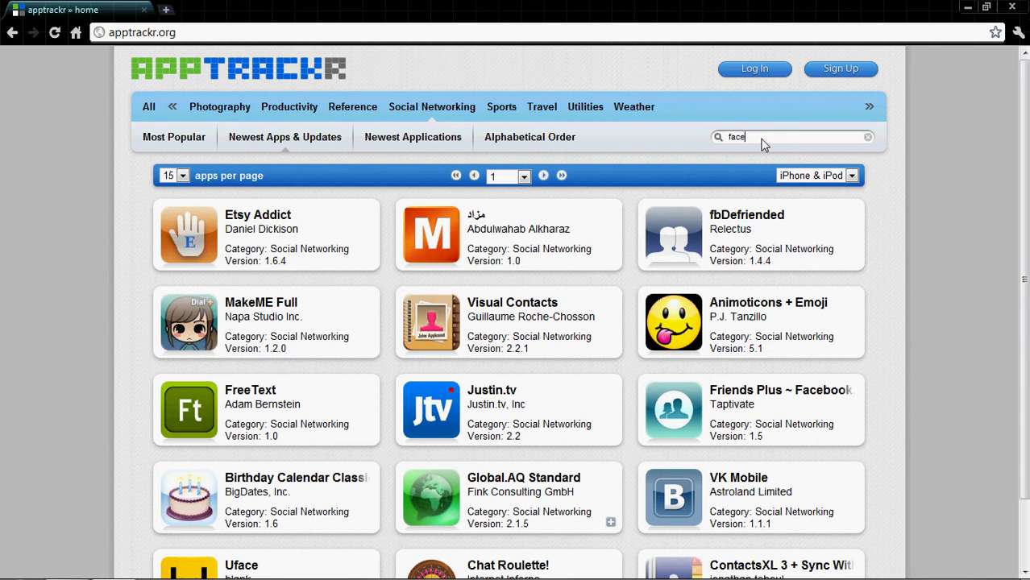
{"action": "type", "text": "facebook"}
{"action": "key", "text": "Return"}
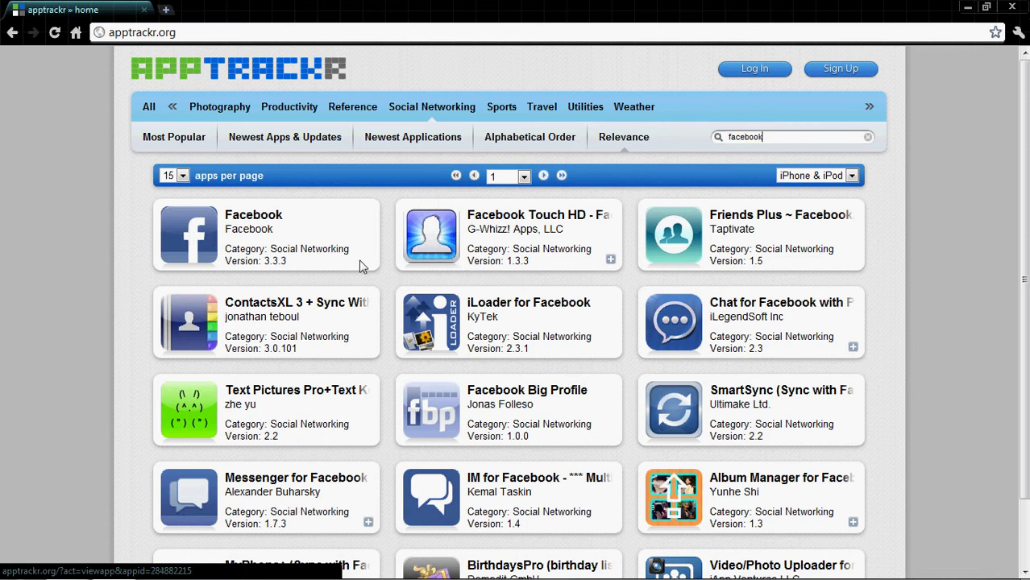
{"action": "left_click", "coordinate": [442, 250]}
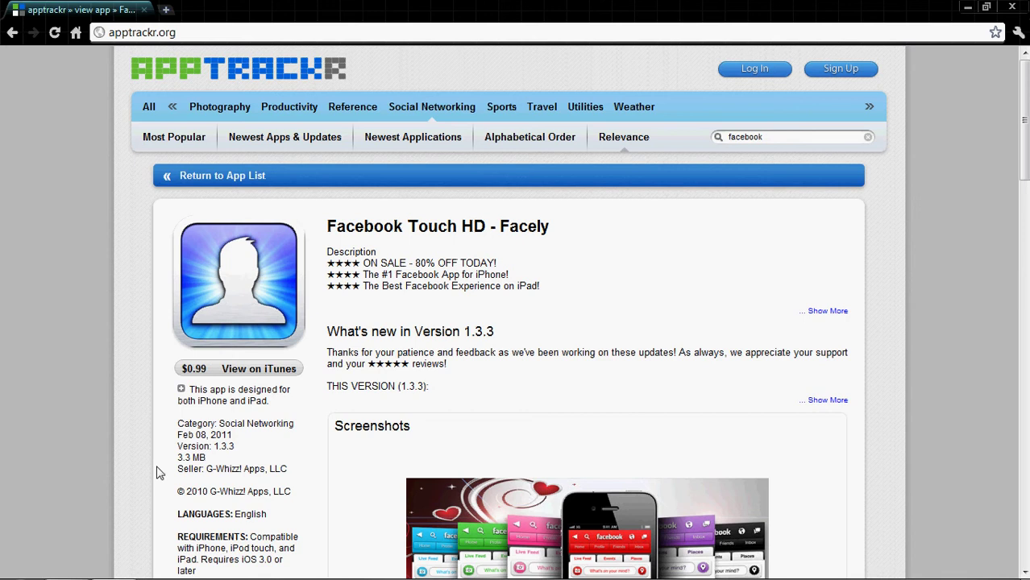
Step: Examine the Facebook Touch HD app's file size, screenshots and download links for each version
{"action": "left_click_drag", "start_coordinate": [179, 460], "coordinate": [211, 463]}
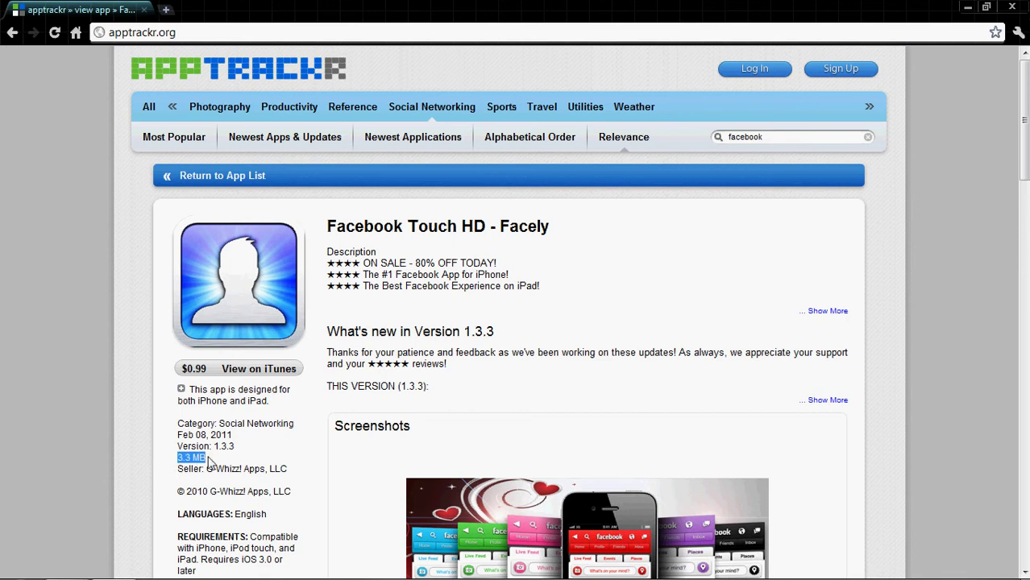
{"action": "left_click", "coordinate": [280, 430]}
{"action": "scroll", "coordinate": [677, 266], "scroll_direction": "down", "scroll_amount": 15}
{"action": "scroll", "coordinate": [708, 266], "scroll_direction": "up", "scroll_amount": 15}
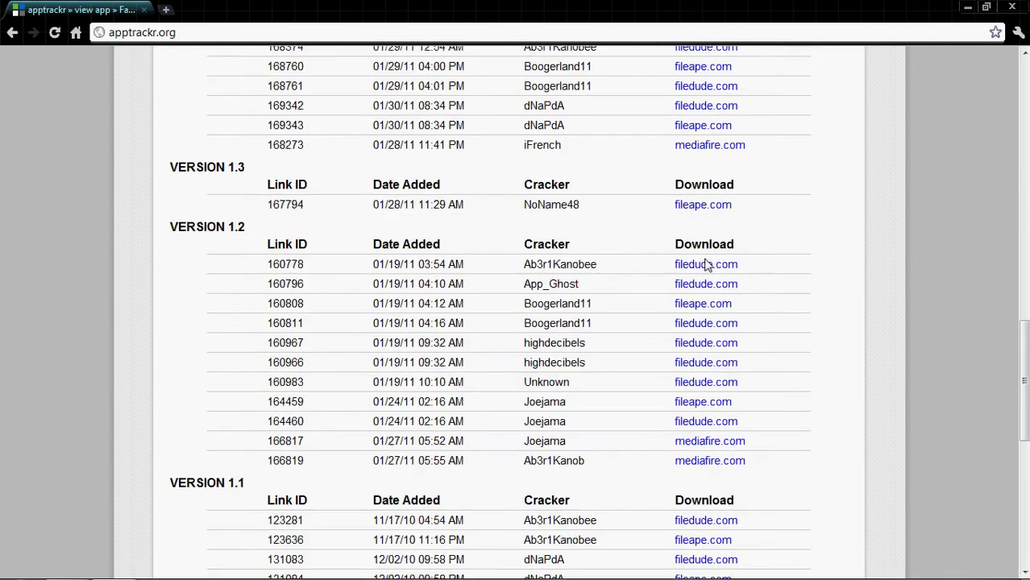
{"action": "scroll", "coordinate": [707, 266], "scroll_direction": "down", "scroll_amount": 3}
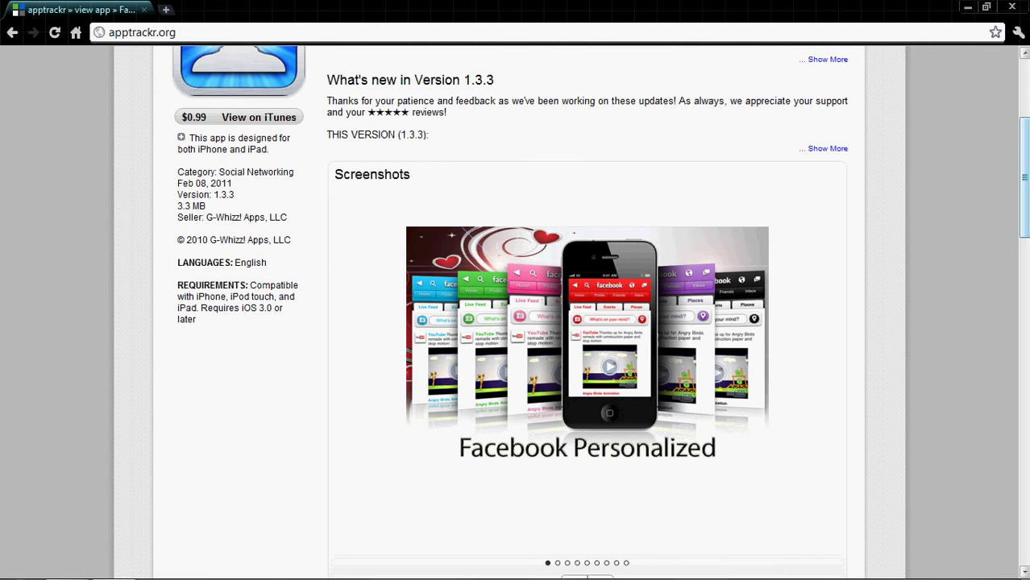
{"action": "scroll", "coordinate": [1023, 153], "scroll_direction": "up", "scroll_amount": 3}
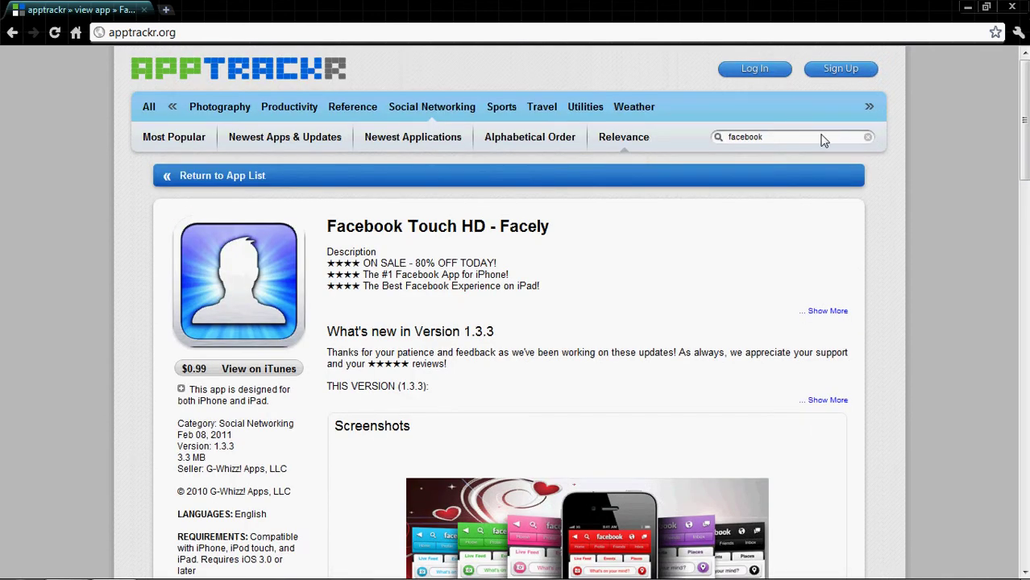
Step: Search for "gravity" across all categories and open the Gravity Guy page
{"action": "left_click_drag", "start_coordinate": [822, 140], "coordinate": [597, 137]}
{"action": "type", "text": "gravity"}
{"action": "key", "text": "Return"}
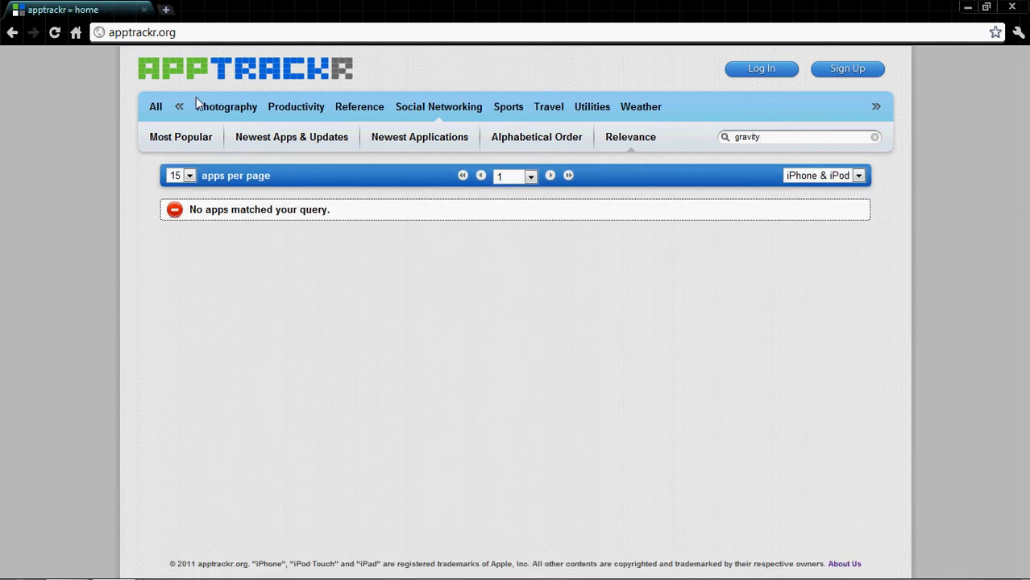
{"action": "left_click", "coordinate": [157, 108]}
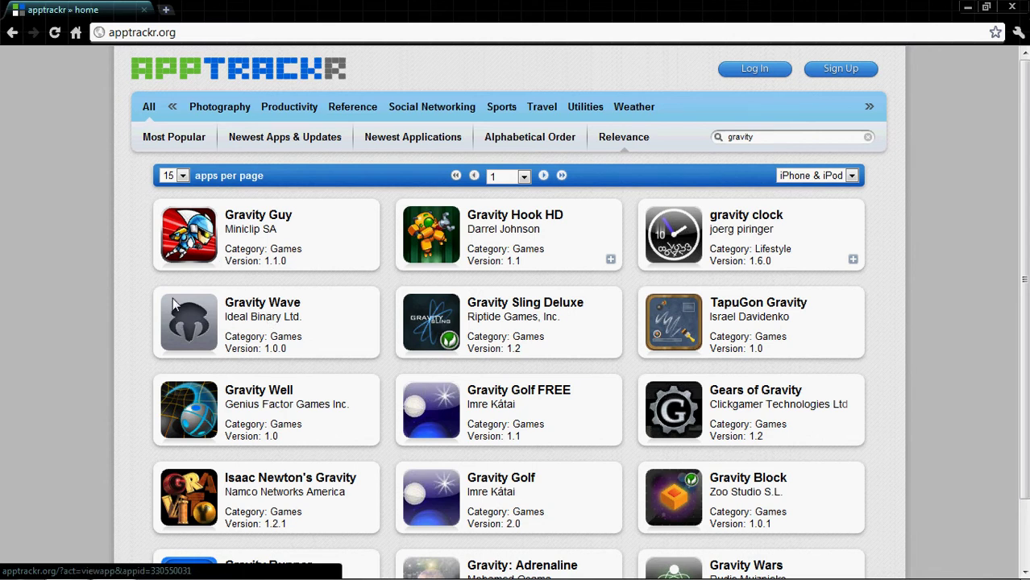
{"action": "left_click", "coordinate": [186, 234]}
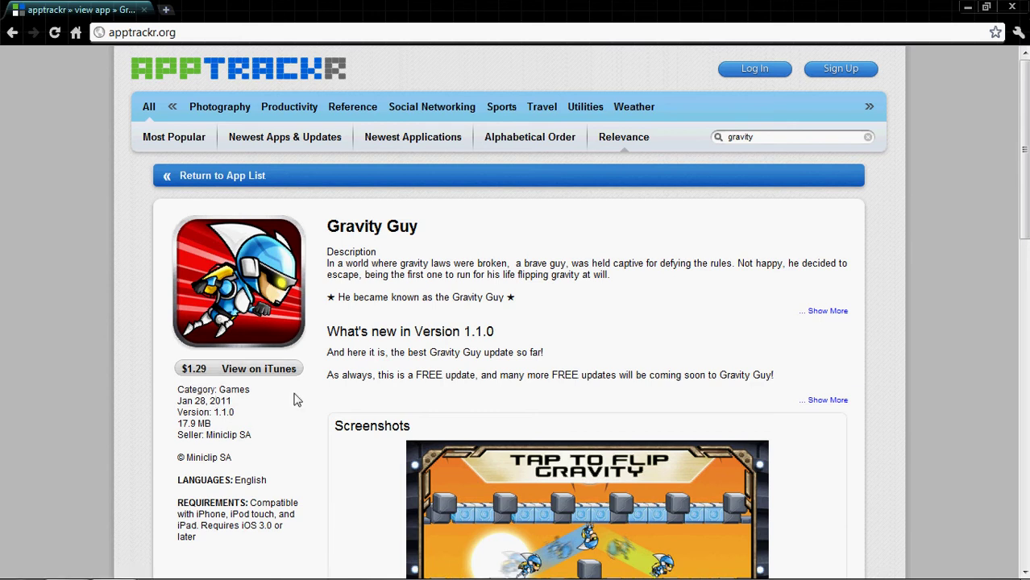
Step: View Gravity Guy's iTunes preview, close it, and look through all the app's screenshots on apptrackr
{"action": "scroll", "coordinate": [1024, 161], "scroll_direction": "down", "scroll_amount": 1}
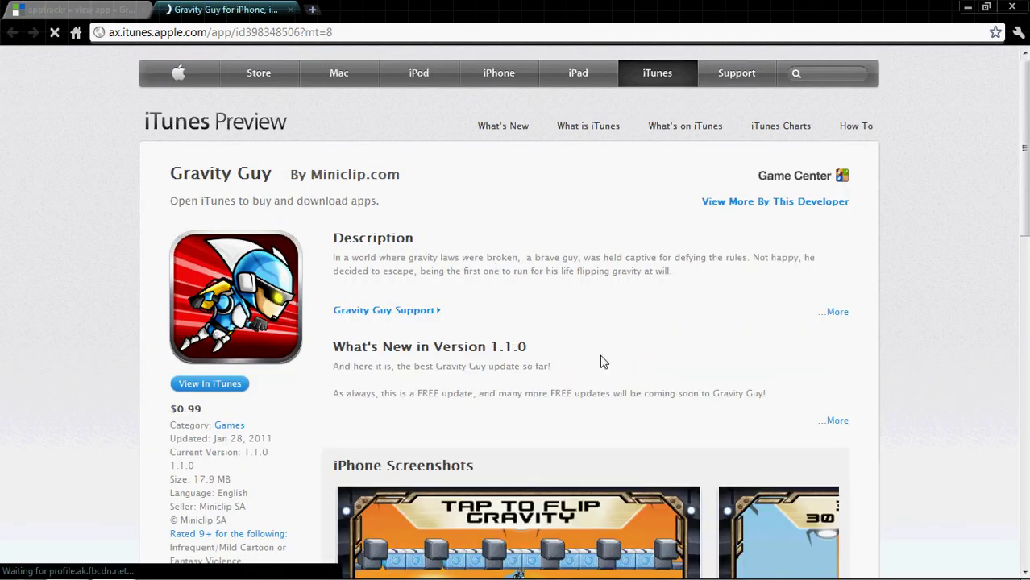
{"action": "left_click", "coordinate": [291, 11]}
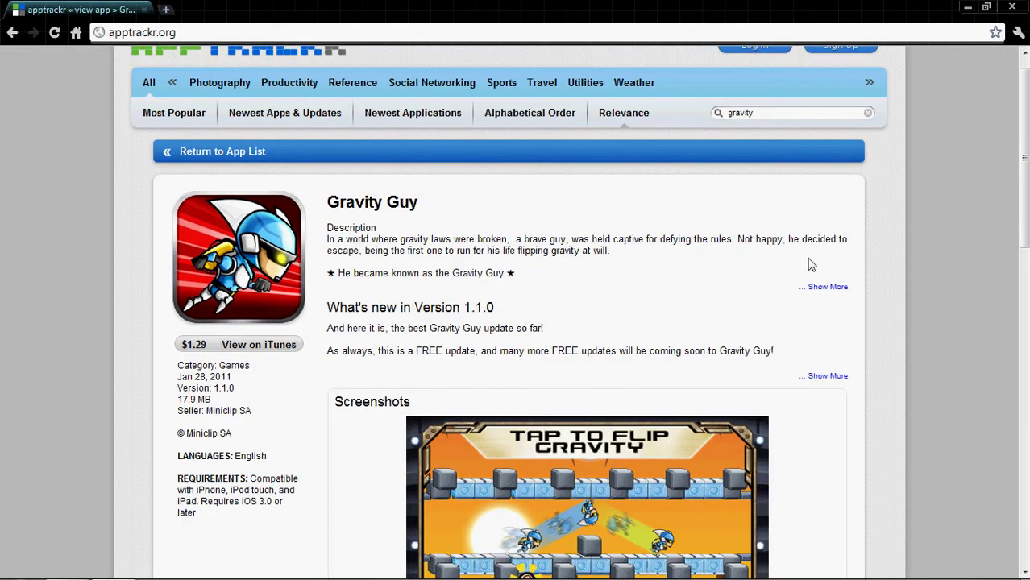
{"action": "scroll", "coordinate": [811, 265], "scroll_direction": "down", "scroll_amount": 2}
{"action": "scroll", "coordinate": [811, 264], "scroll_direction": "down", "scroll_amount": 1}
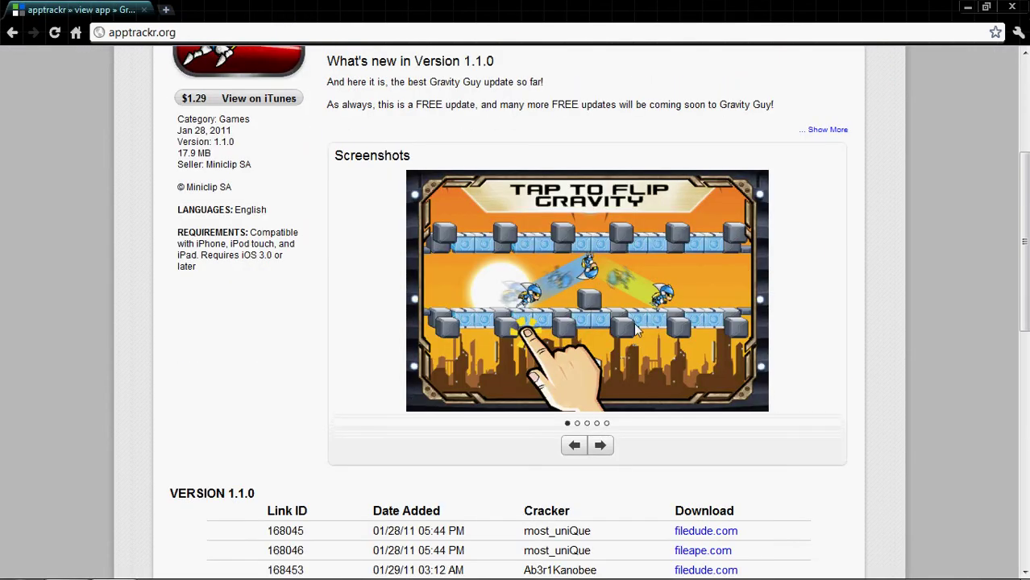
{"action": "left_click", "coordinate": [601, 448]}
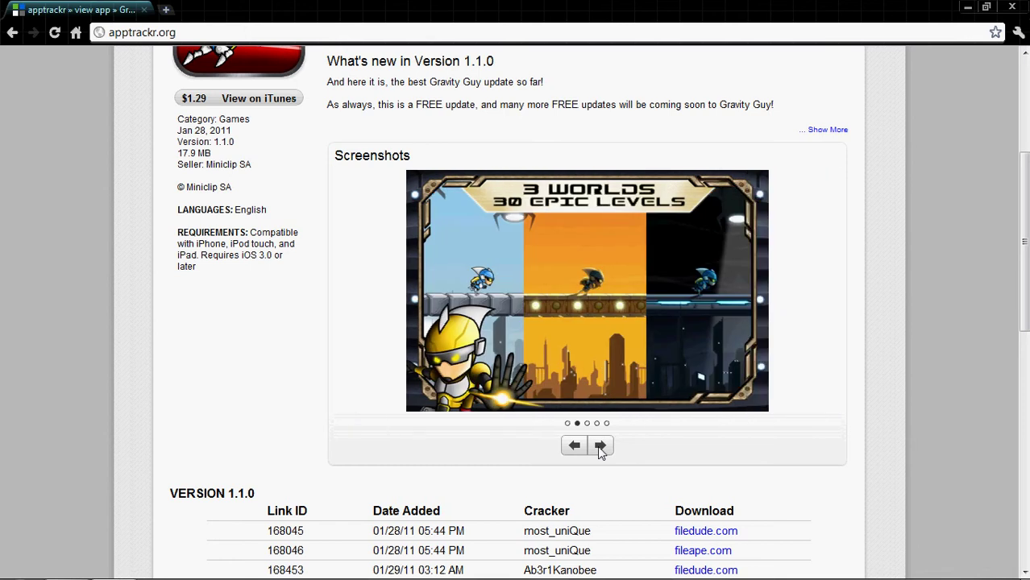
{"action": "left_click", "coordinate": [601, 449]}
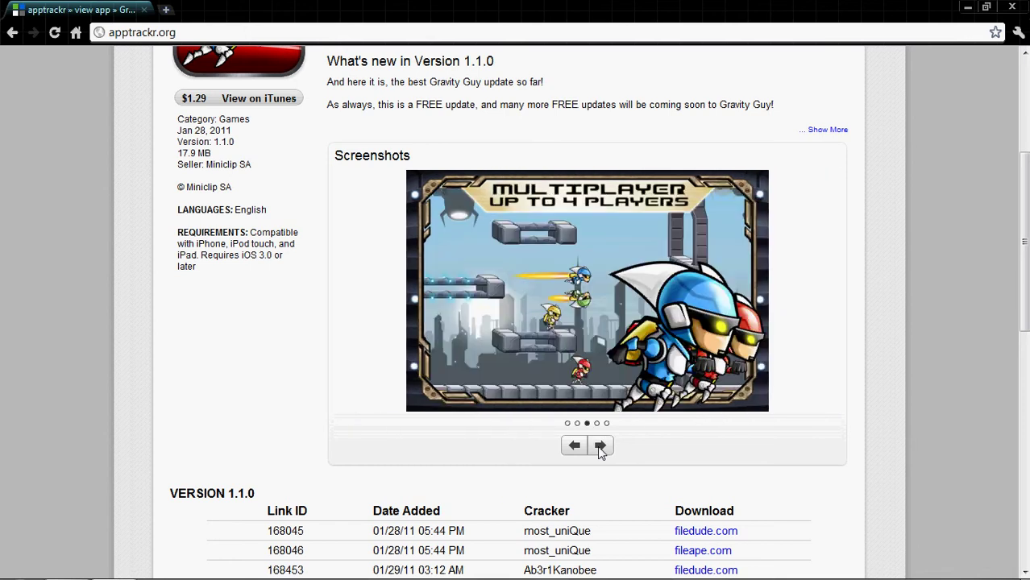
{"action": "left_click", "coordinate": [600, 448]}
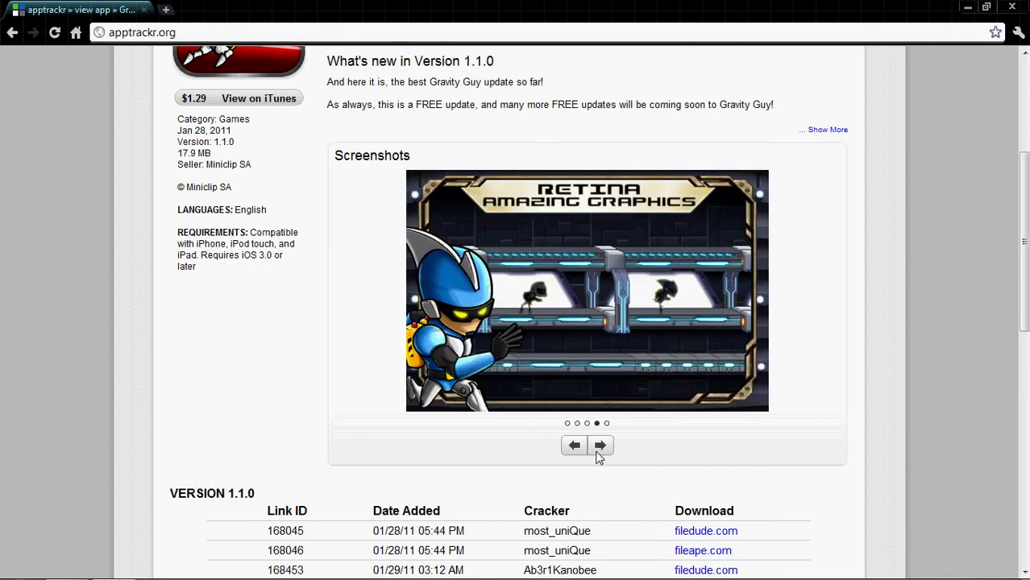
{"action": "left_click", "coordinate": [600, 448]}
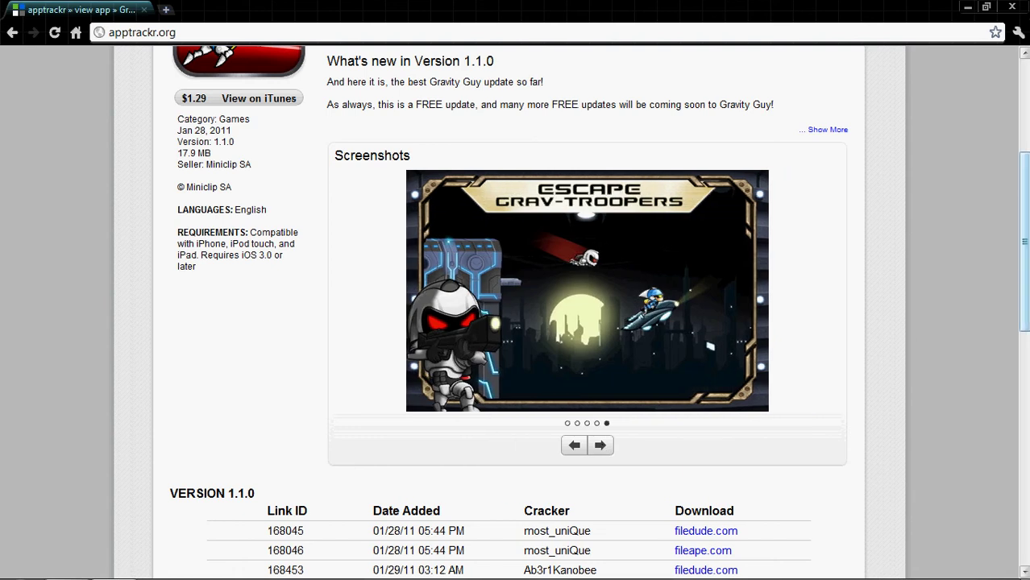
Step: Download the Gravity Guy v1.1.0 .ipa file through its mediafire.com link and close the apptrackr page
{"action": "scroll", "coordinate": [516, 314], "scroll_direction": "down", "scroll_amount": 5}
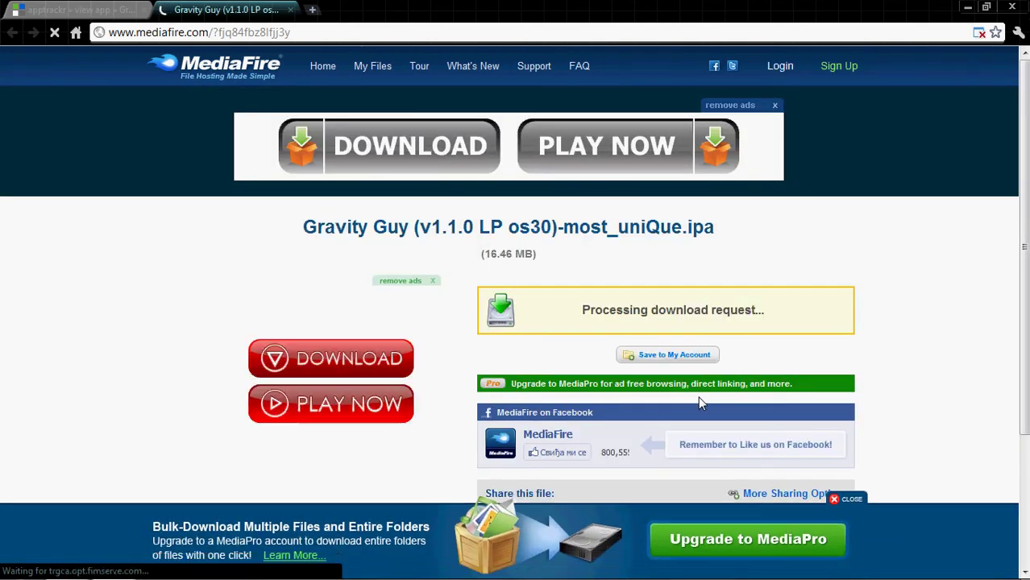
{"action": "left_click", "coordinate": [649, 310]}
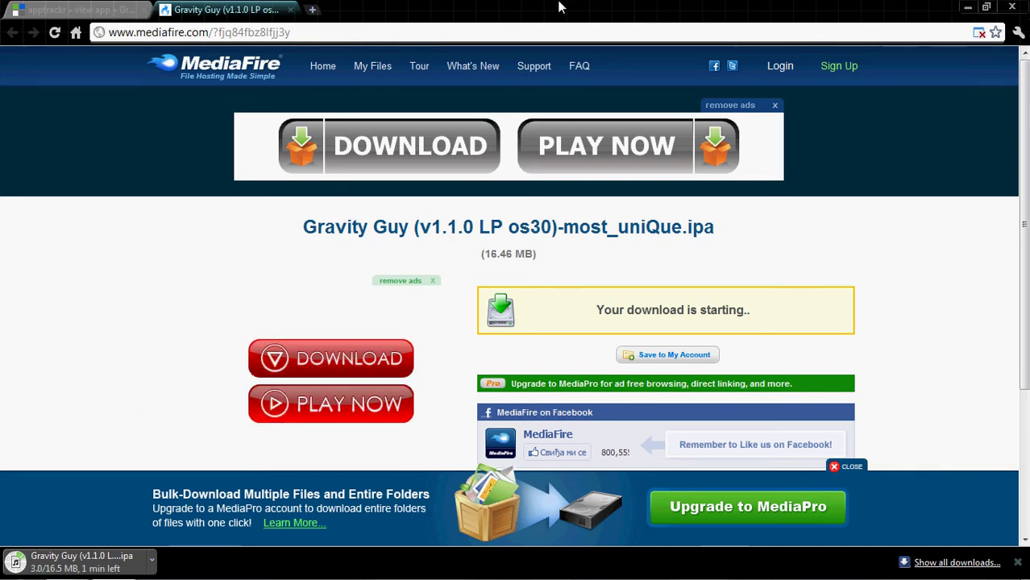
{"action": "left_click", "coordinate": [141, 10]}
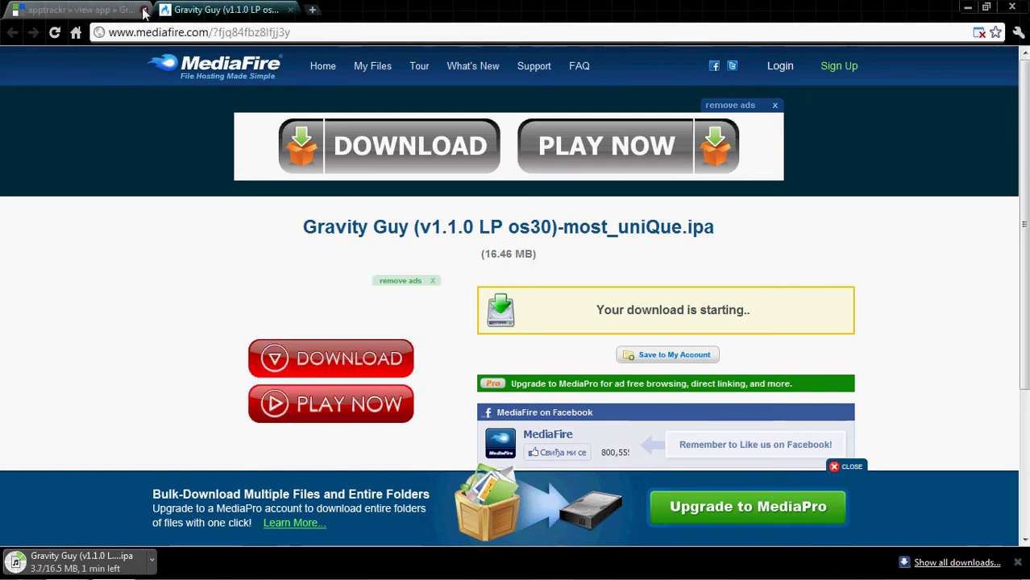
Step: Restore the browser to a smaller window, move it aside and switch to iTunes
{"action": "left_click", "coordinate": [986, 6]}
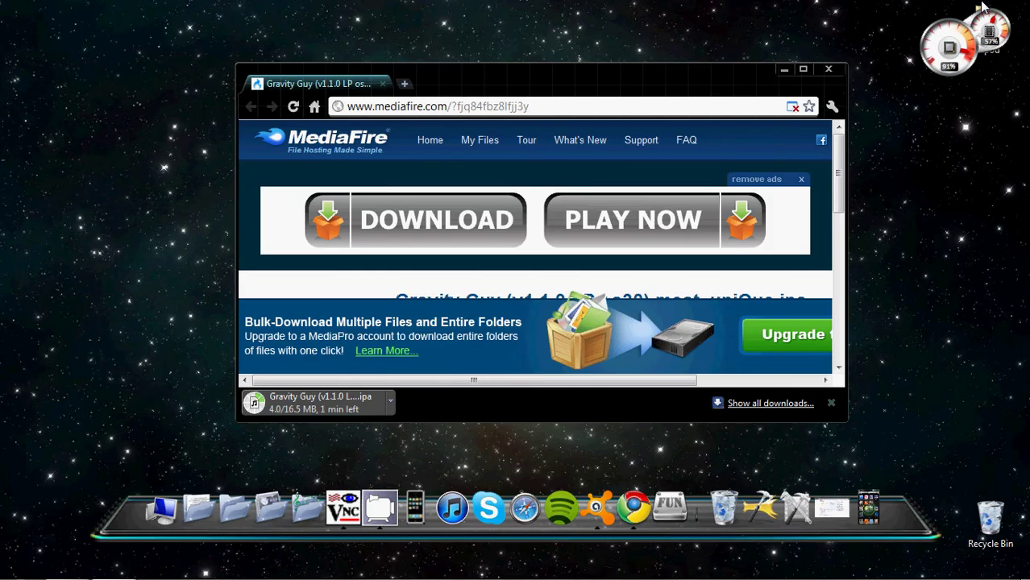
{"action": "left_click_drag", "start_coordinate": [633, 90], "coordinate": [441, 54]}
{"action": "left_click", "coordinate": [449, 498]}
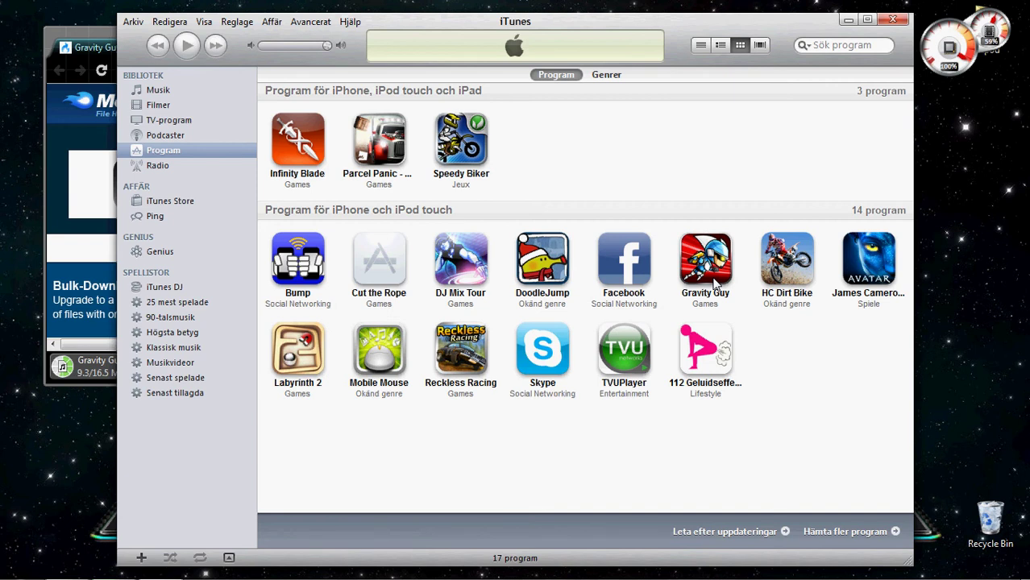
Step: Delete the existing Gravity Guy app from the iTunes library and confirm its removal
{"action": "left_click", "coordinate": [707, 262]}
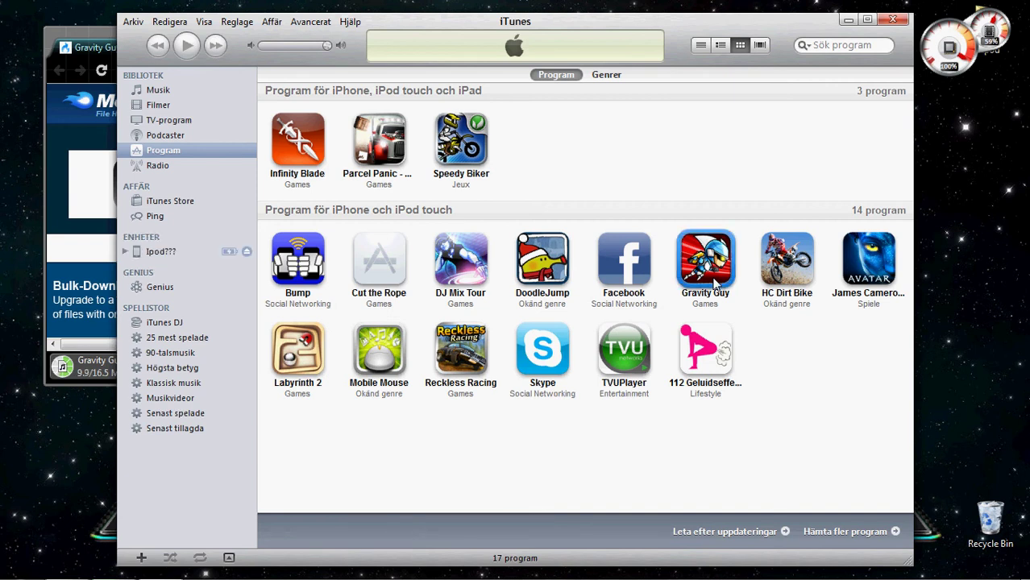
{"action": "right_click", "coordinate": [714, 282]}
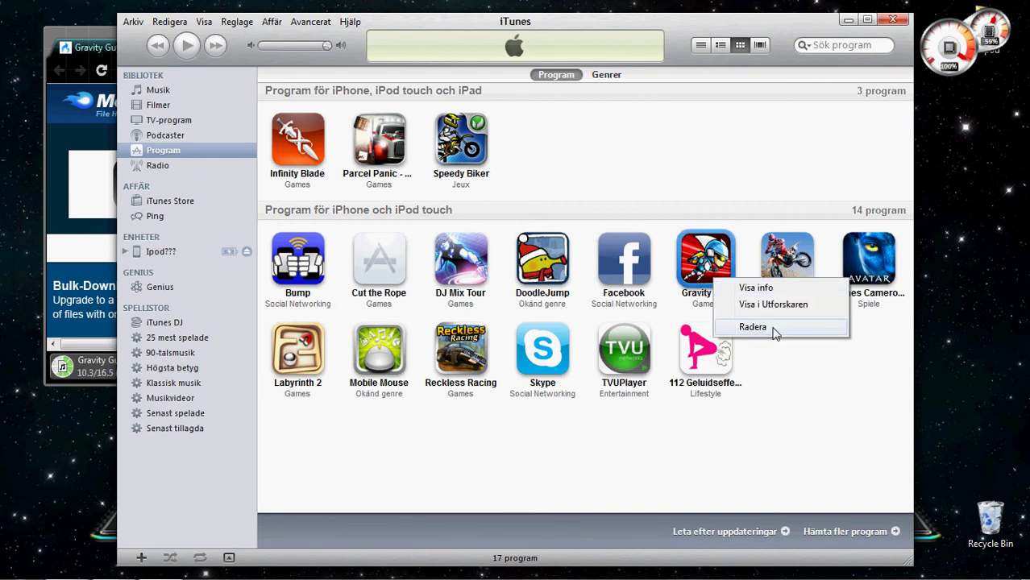
{"action": "left_click", "coordinate": [774, 327]}
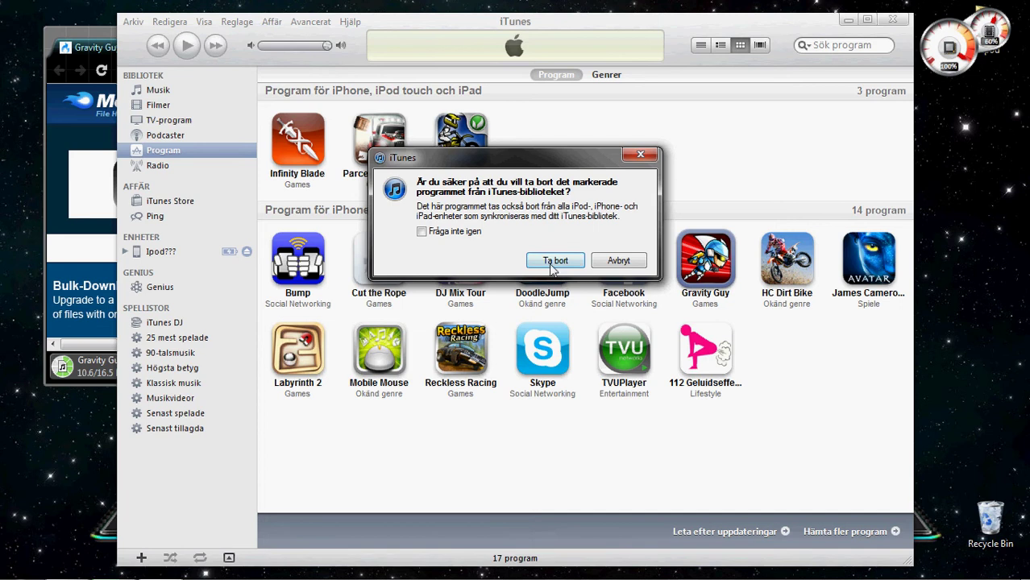
{"action": "left_click", "coordinate": [558, 262]}
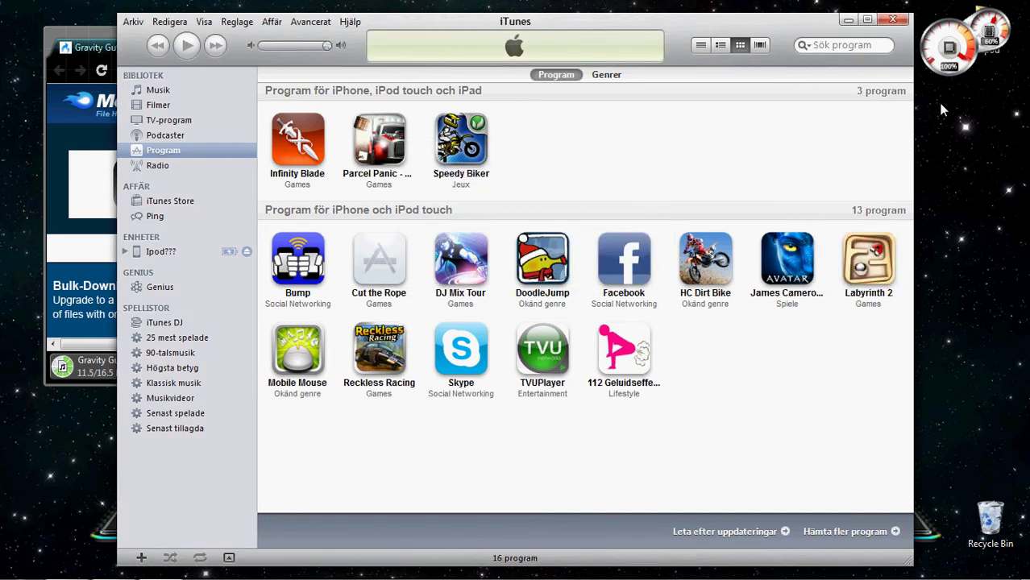
Step: Move iTunes aside, open the ipod.local remote screen viewer and place it beside the iTunes window
{"action": "left_click_drag", "start_coordinate": [786, 27], "coordinate": [628, 35]}
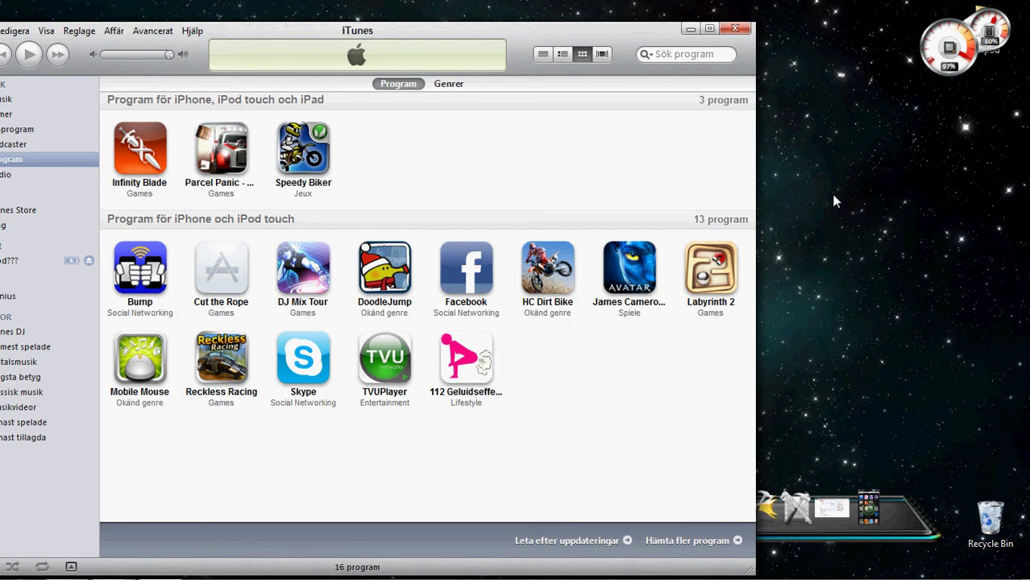
{"action": "left_click", "coordinate": [864, 508]}
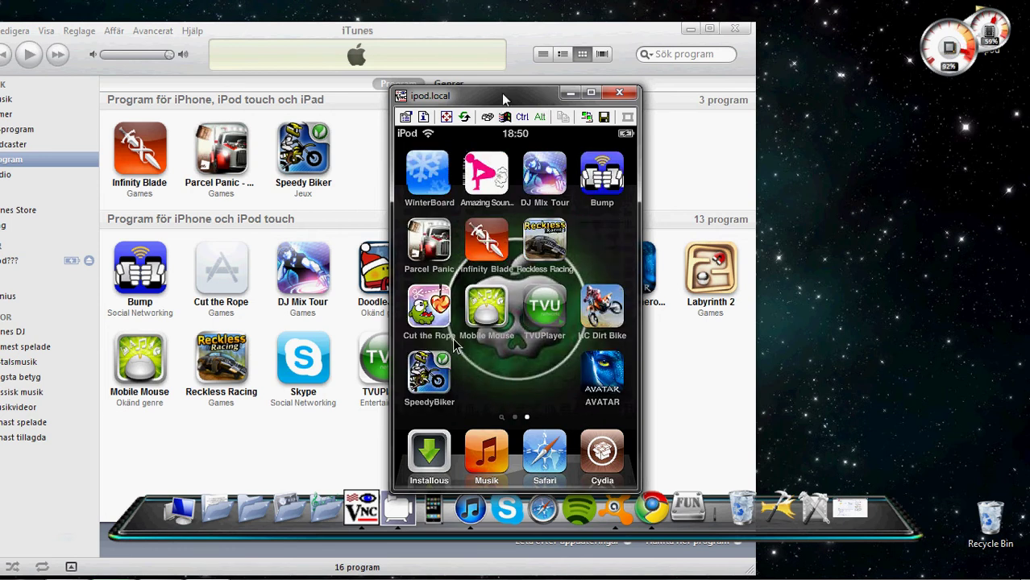
{"action": "left_click_drag", "start_coordinate": [502, 93], "coordinate": [890, 33]}
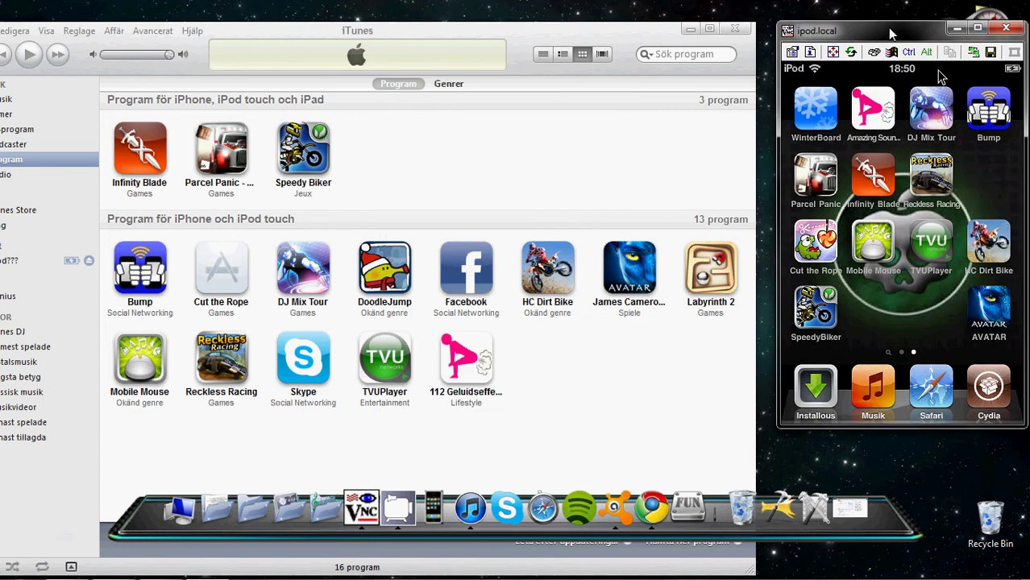
Step: Uncover the browser, open the downloaded Gravity Guy .ipa to add it to the iTunes library, and return to iTunes
{"action": "left_click_drag", "start_coordinate": [598, 30], "coordinate": [870, 8]}
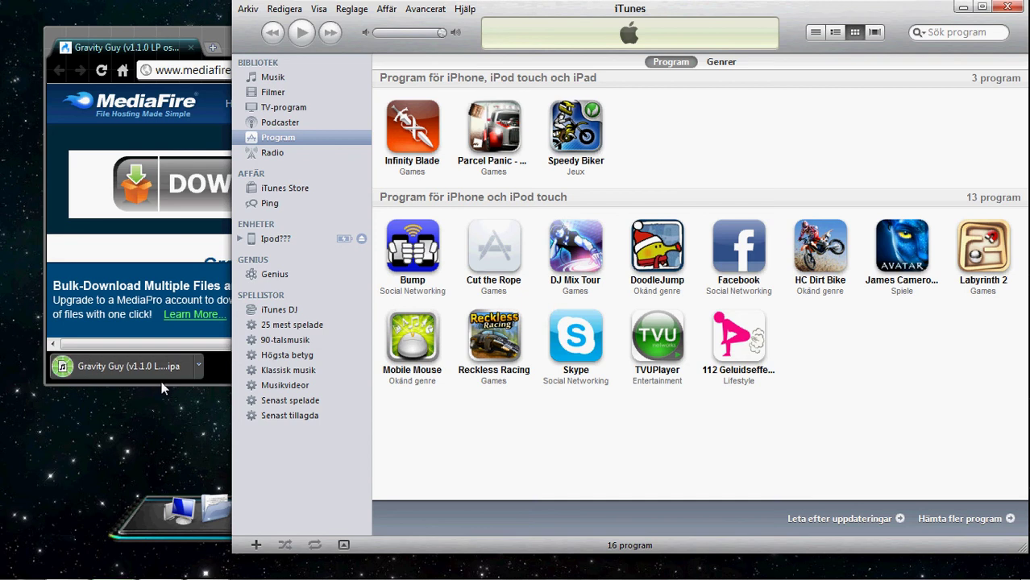
{"action": "left_click", "coordinate": [149, 374]}
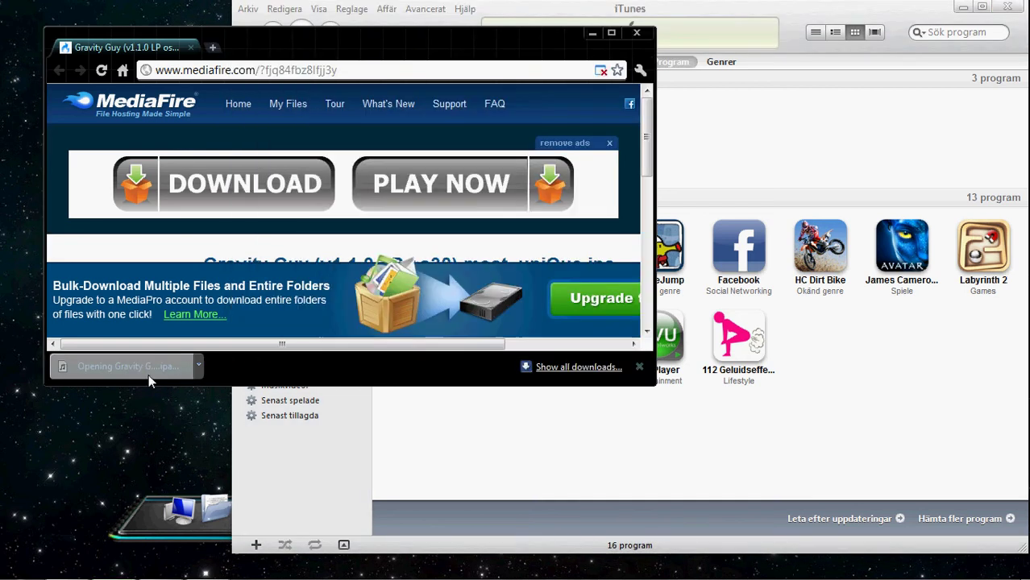
{"action": "left_click", "coordinate": [728, 48]}
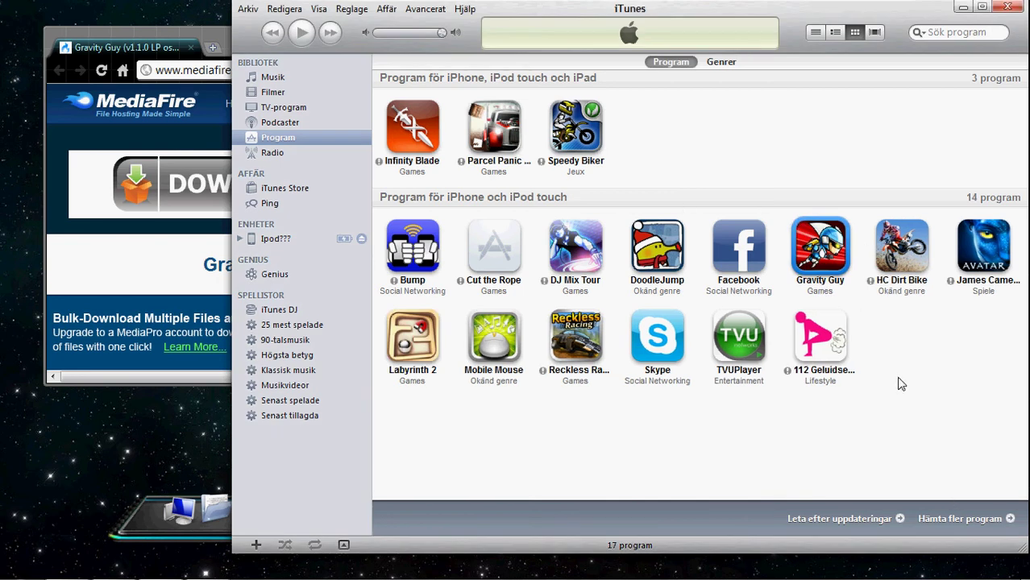
Step: Copy Gravity Guy from the app library onto the connected iPod and uncover the iPod's remote screen beside iTunes
{"action": "left_click_drag", "start_coordinate": [820, 246], "coordinate": [275, 243]}
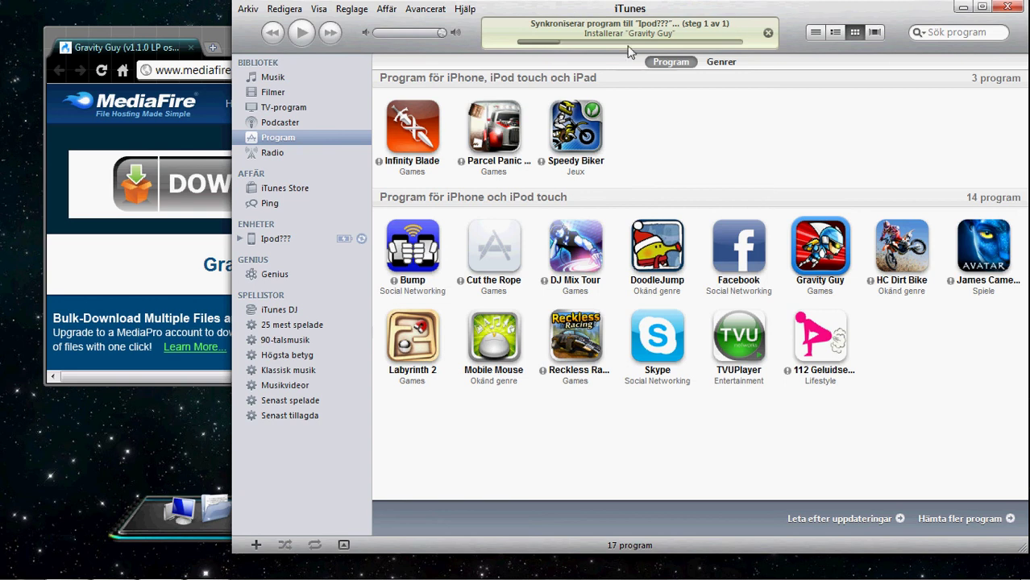
{"action": "left_click_drag", "start_coordinate": [864, 20], "coordinate": [600, 16]}
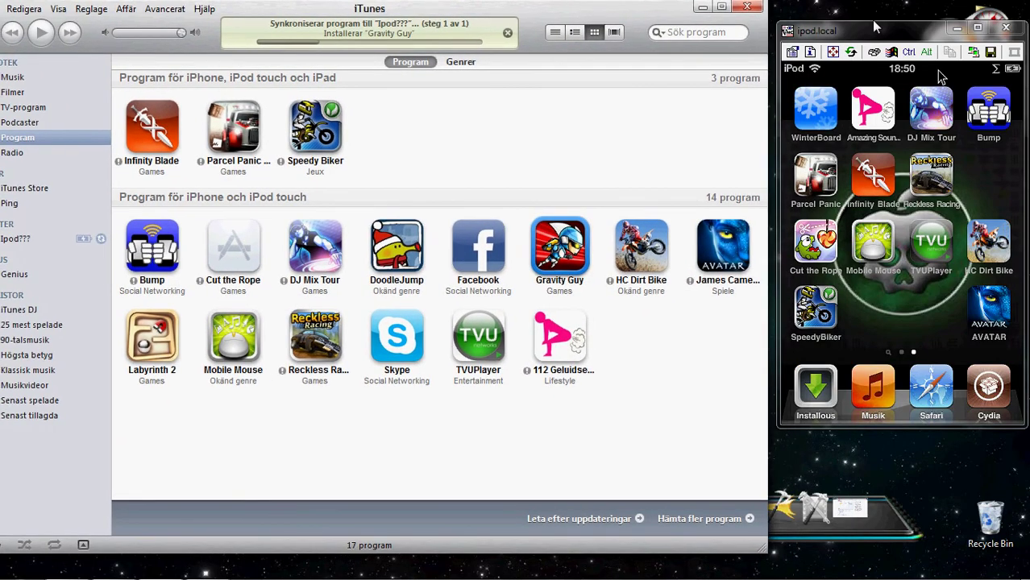
{"action": "left_click", "coordinate": [890, 34]}
{"action": "left_click_drag", "start_coordinate": [890, 34], "coordinate": [886, 34]}
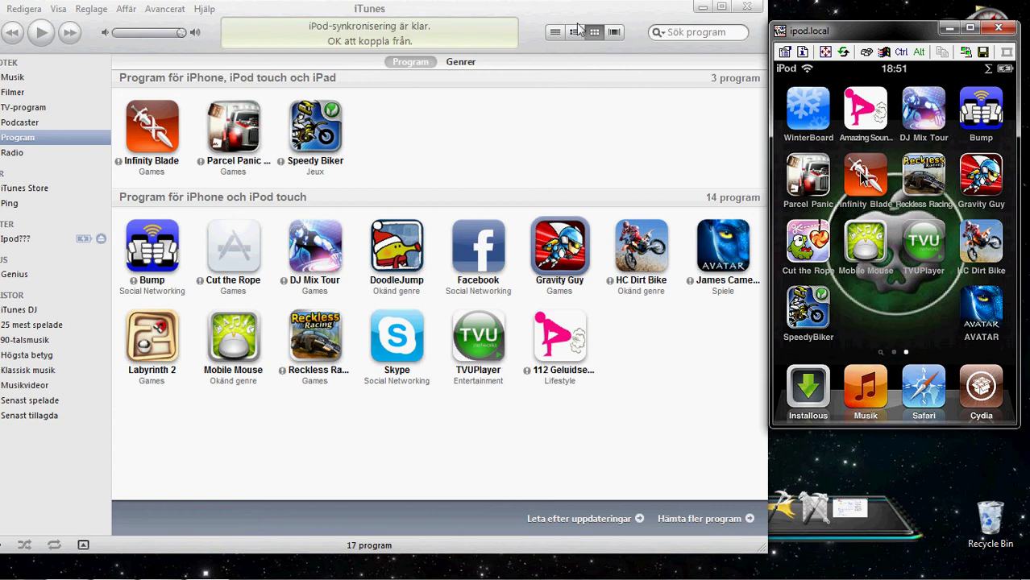
Step: Copy DoodleJump from the iTunes app library onto the connected iPod
{"action": "left_click_drag", "start_coordinate": [581, 22], "coordinate": [596, 25]}
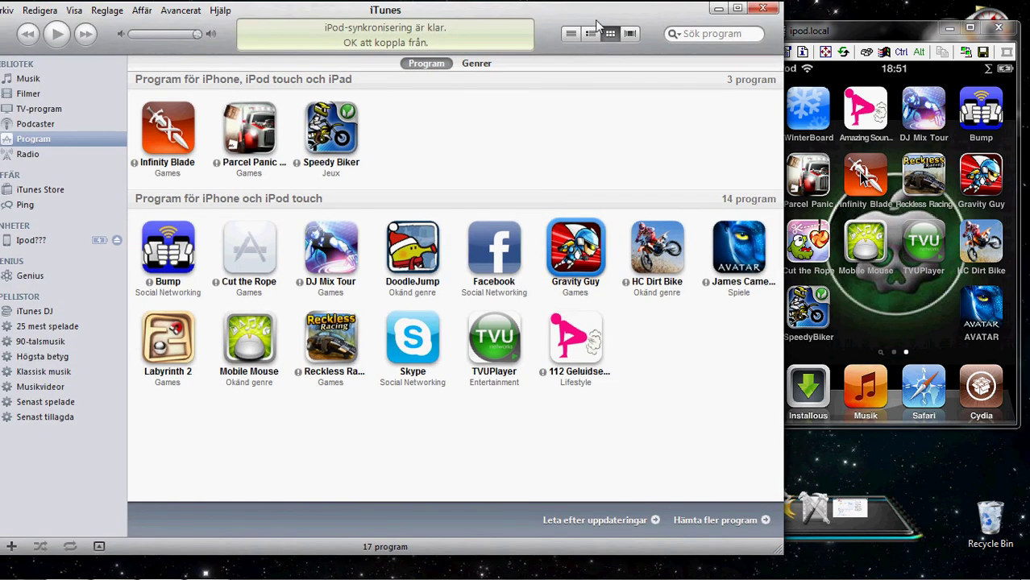
{"action": "left_click", "coordinate": [415, 248]}
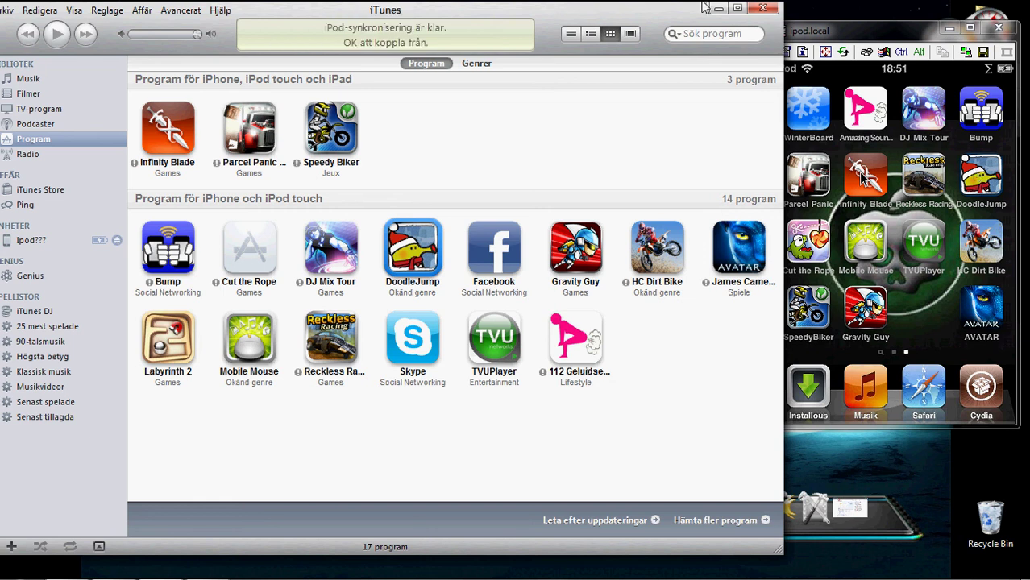
Step: Close iTunes and the browser, move the ipod.local viewer to the middle of the desktop and maximize it
{"action": "left_click", "coordinate": [769, 9]}
{"action": "left_click", "coordinate": [636, 34]}
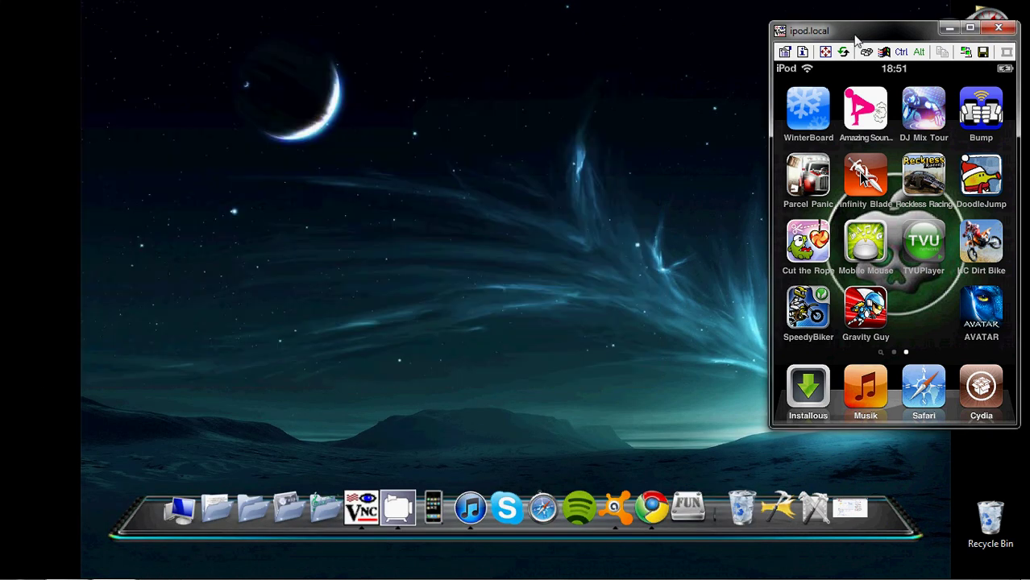
{"action": "left_click_drag", "start_coordinate": [849, 36], "coordinate": [521, 19]}
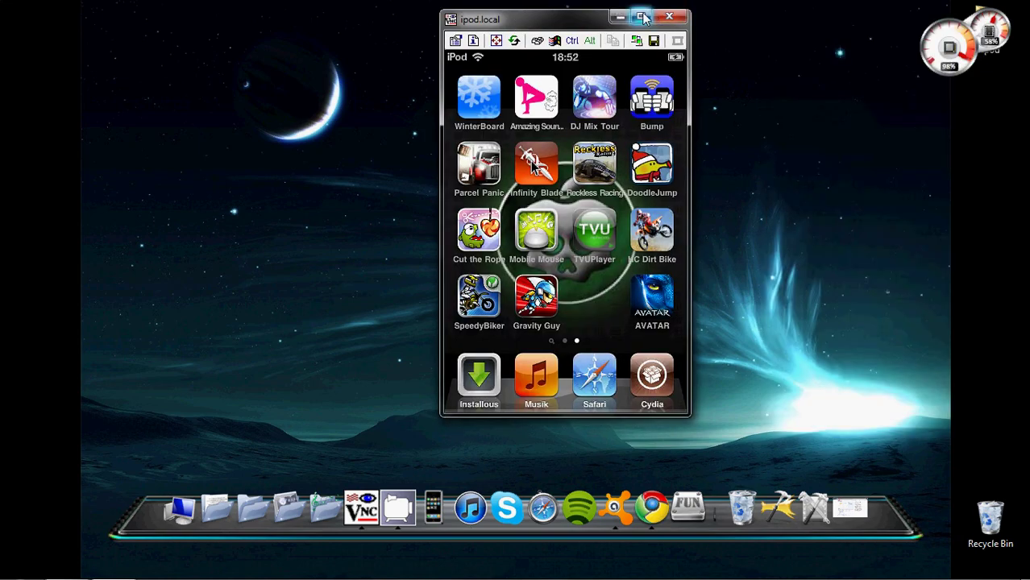
{"action": "left_click", "coordinate": [649, 12]}
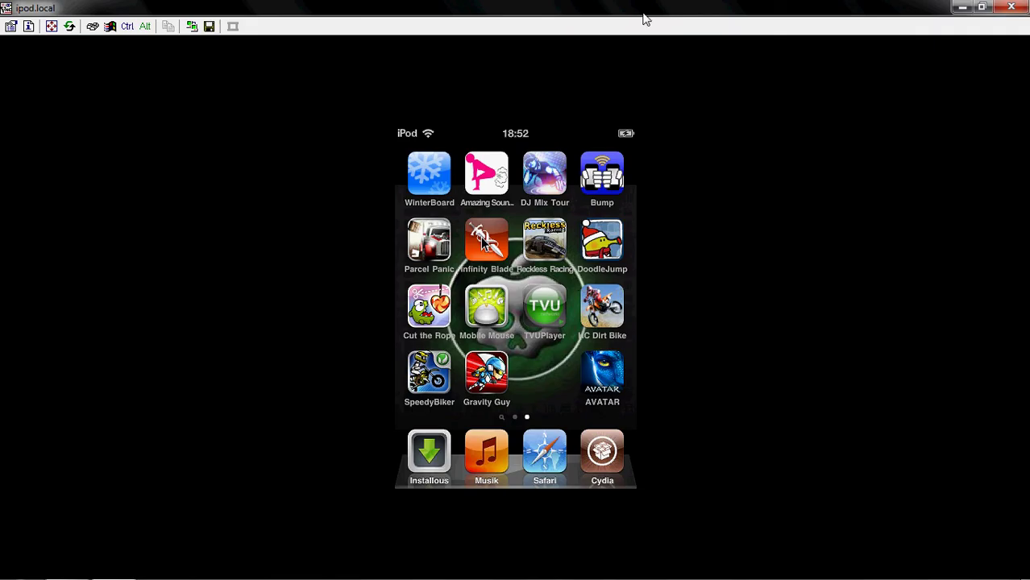
Step: Try out DoodleJump and Gravity Guy on the iPod through the remote viewer, and restore the viewer to its smaller window
{"action": "left_click", "coordinate": [578, 274]}
{"action": "left_click", "coordinate": [477, 374]}
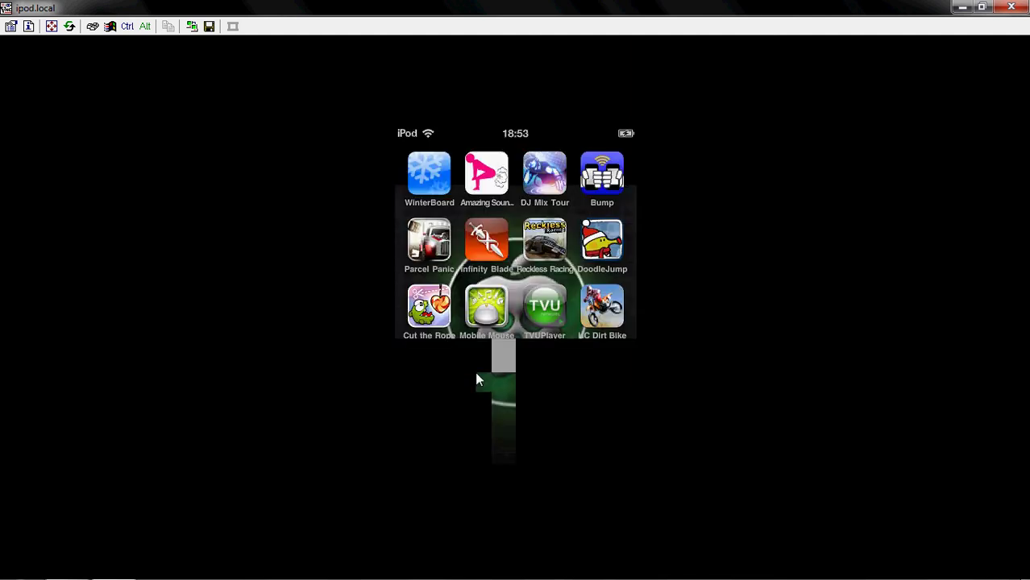
{"action": "left_click", "coordinate": [981, 7]}
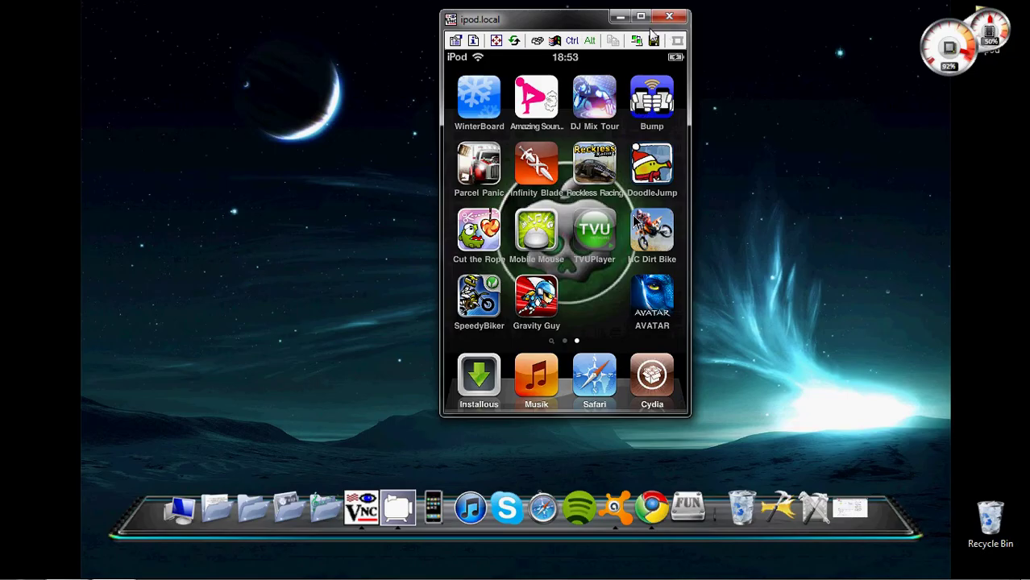